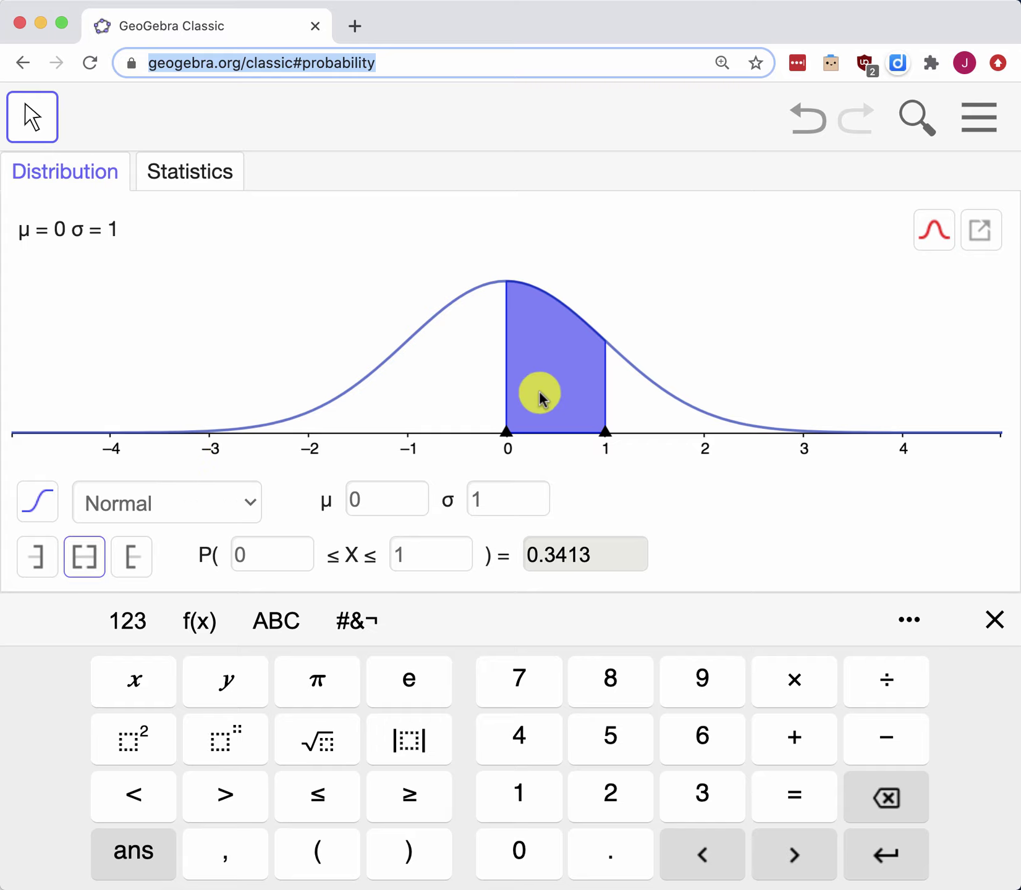
Review the list of available probability distributions and keep Normal selected
click(248, 505)
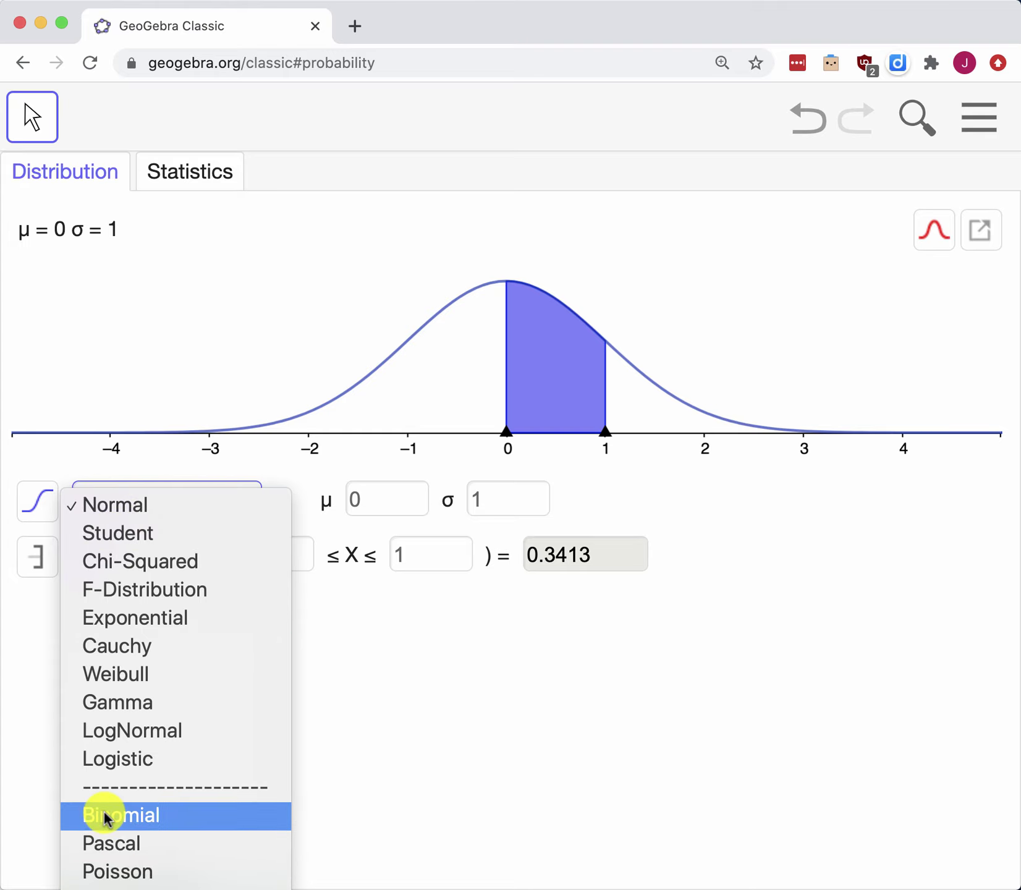
click(126, 510)
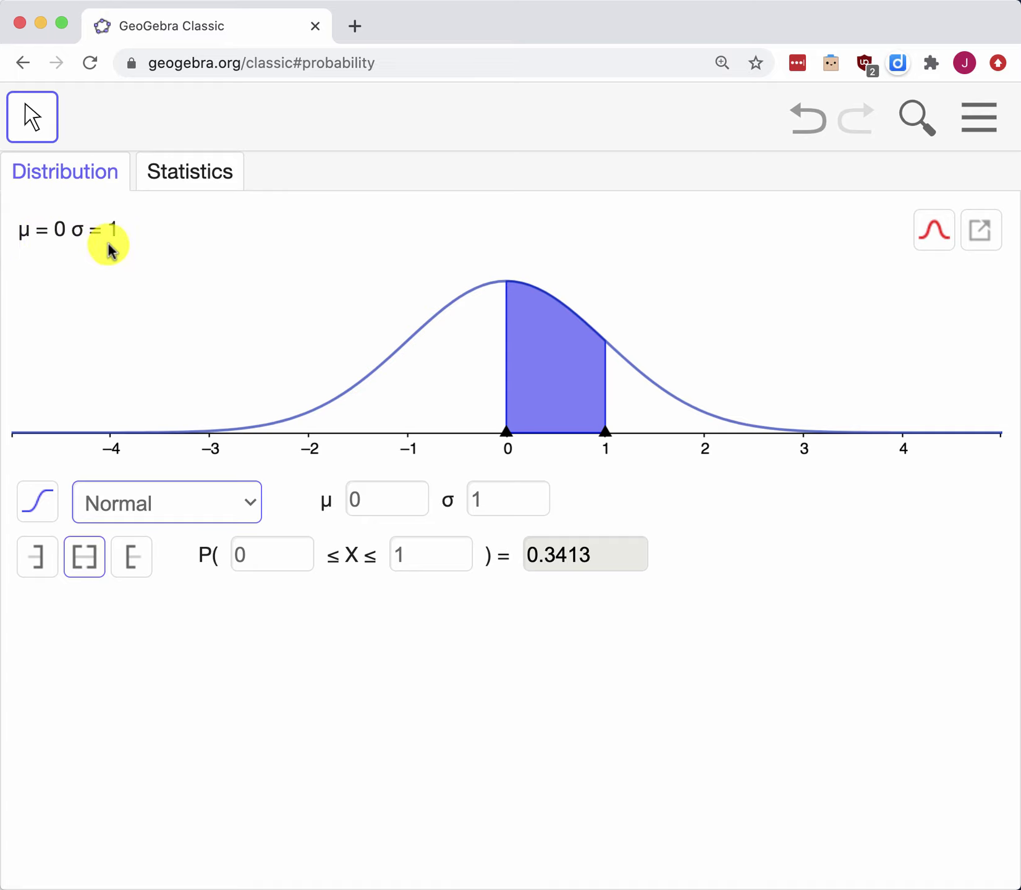
Set the normal distribution's mean to 5 and its standard deviation to 0.5
click(391, 502)
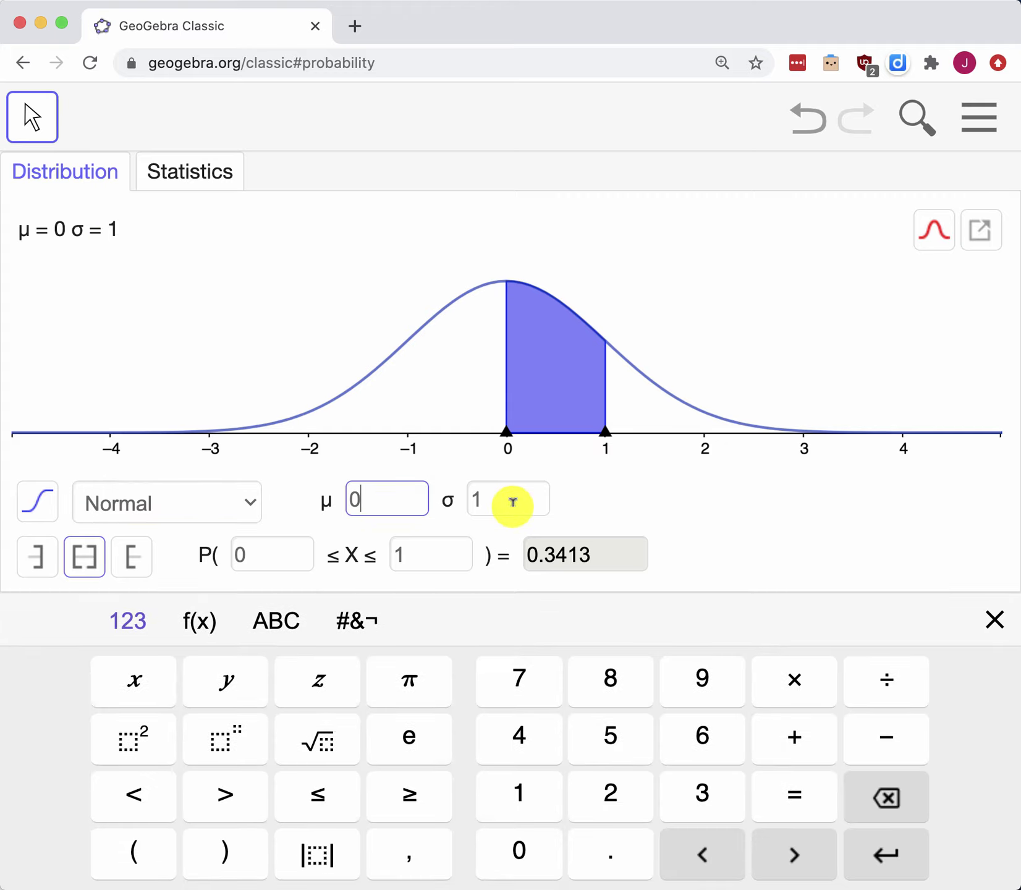
click(512, 502)
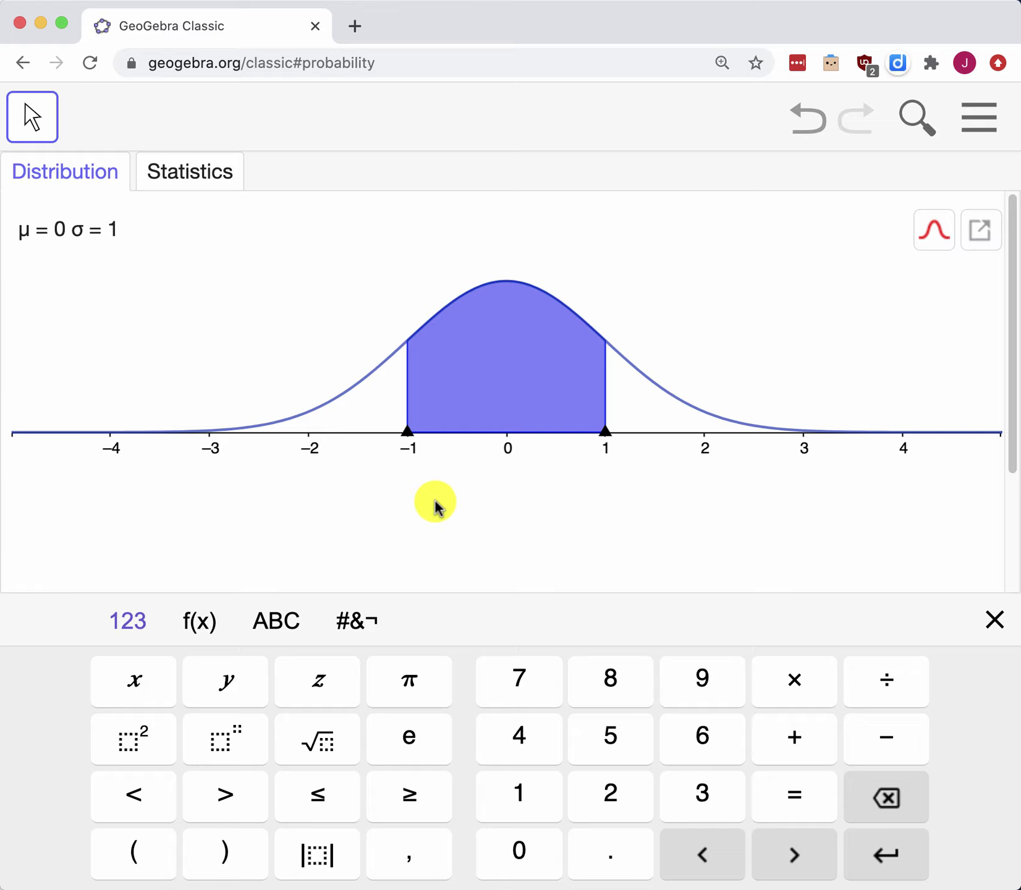
click(991, 620)
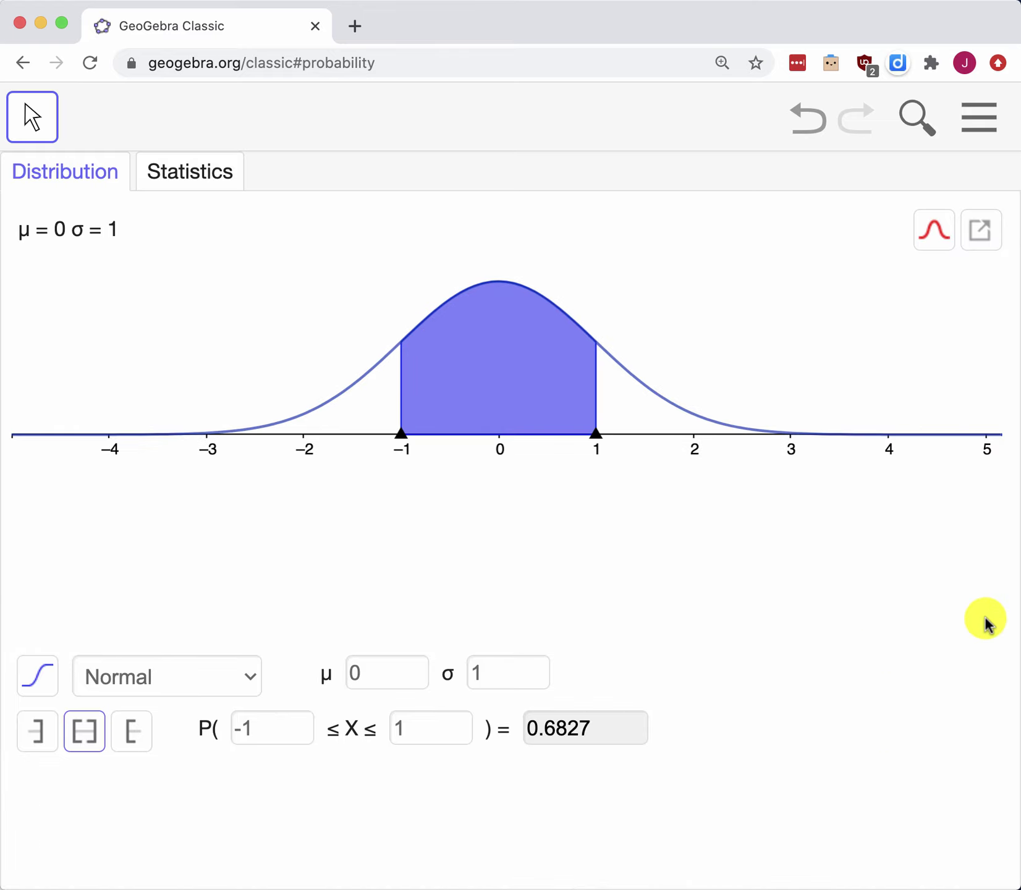
click(392, 664)
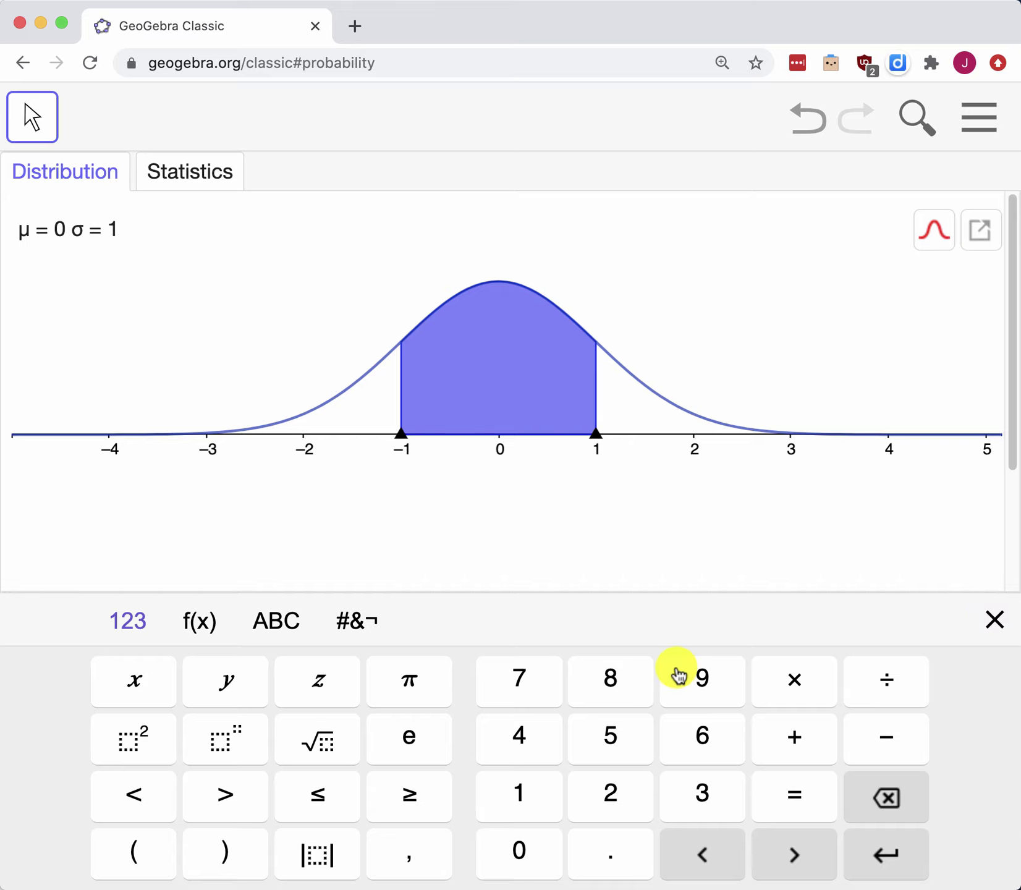
click(610, 738)
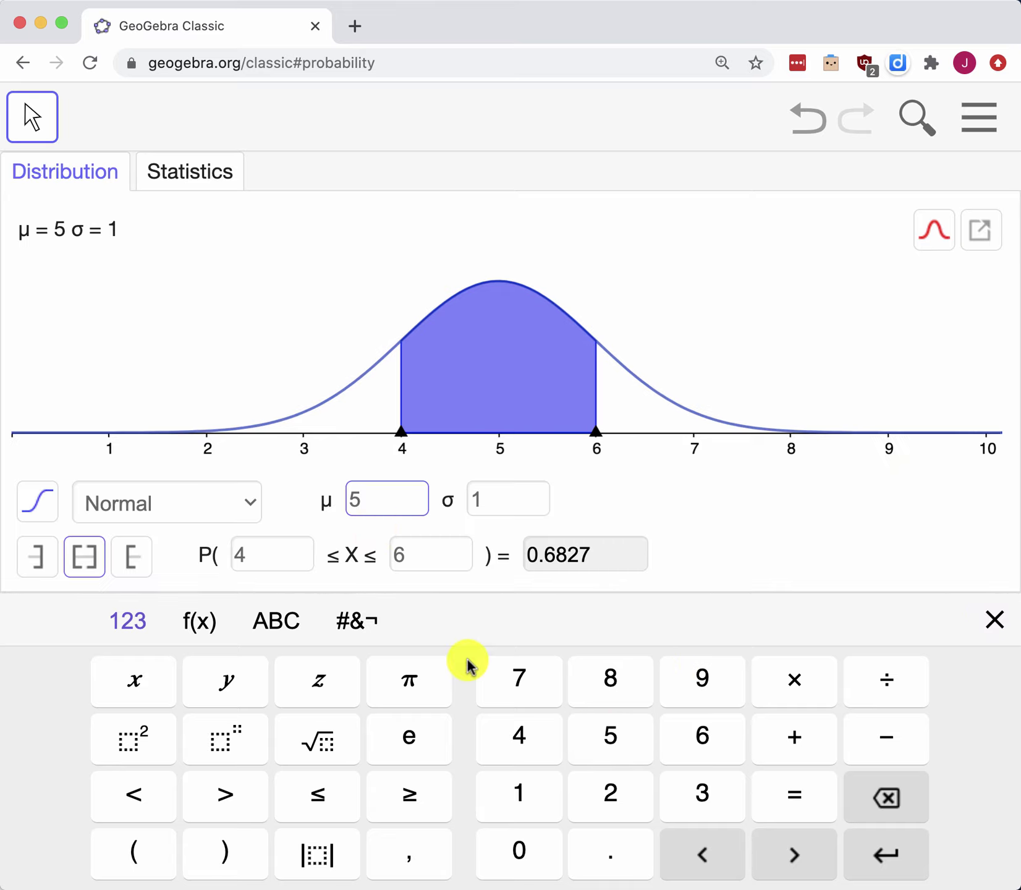
click(501, 492)
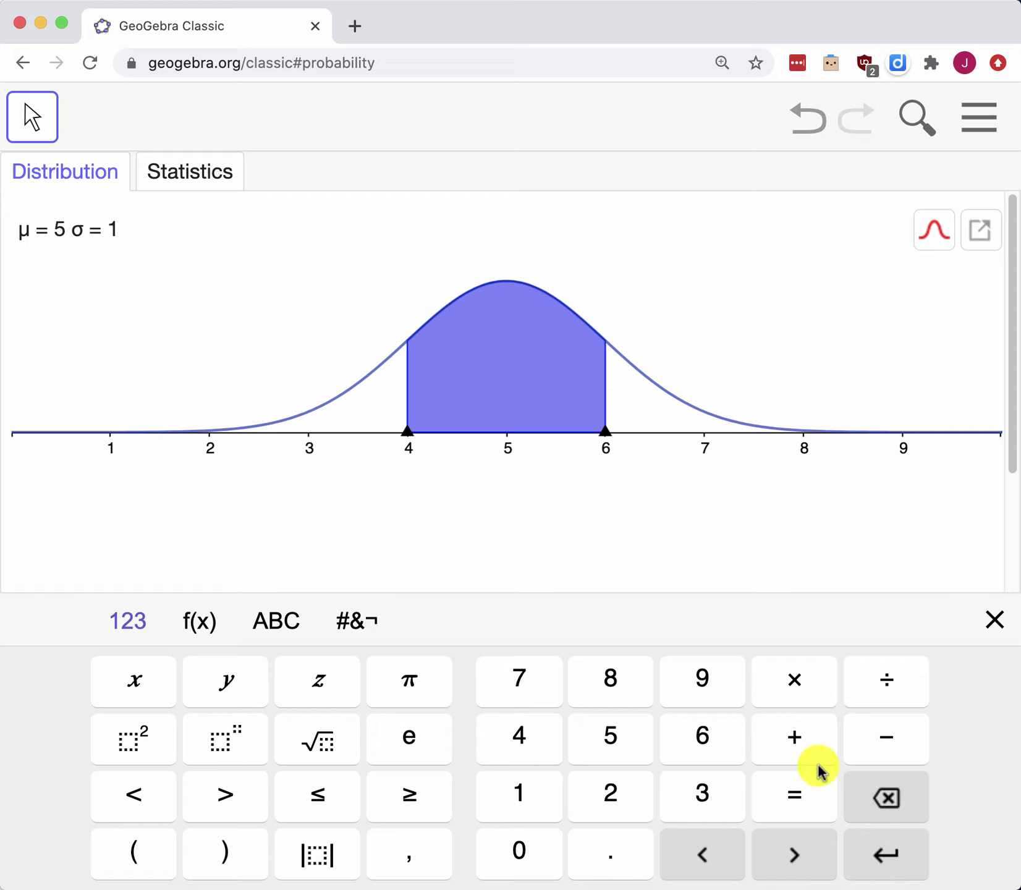
key(BackSpace)
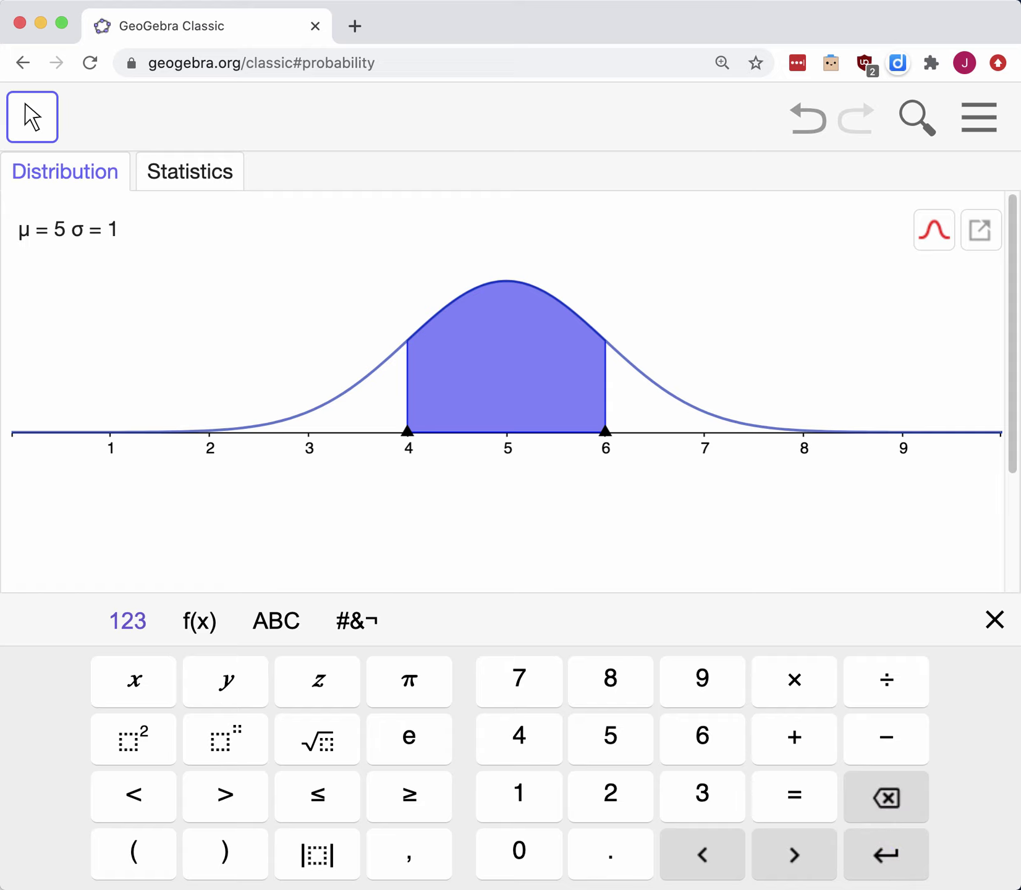
text(0.5)
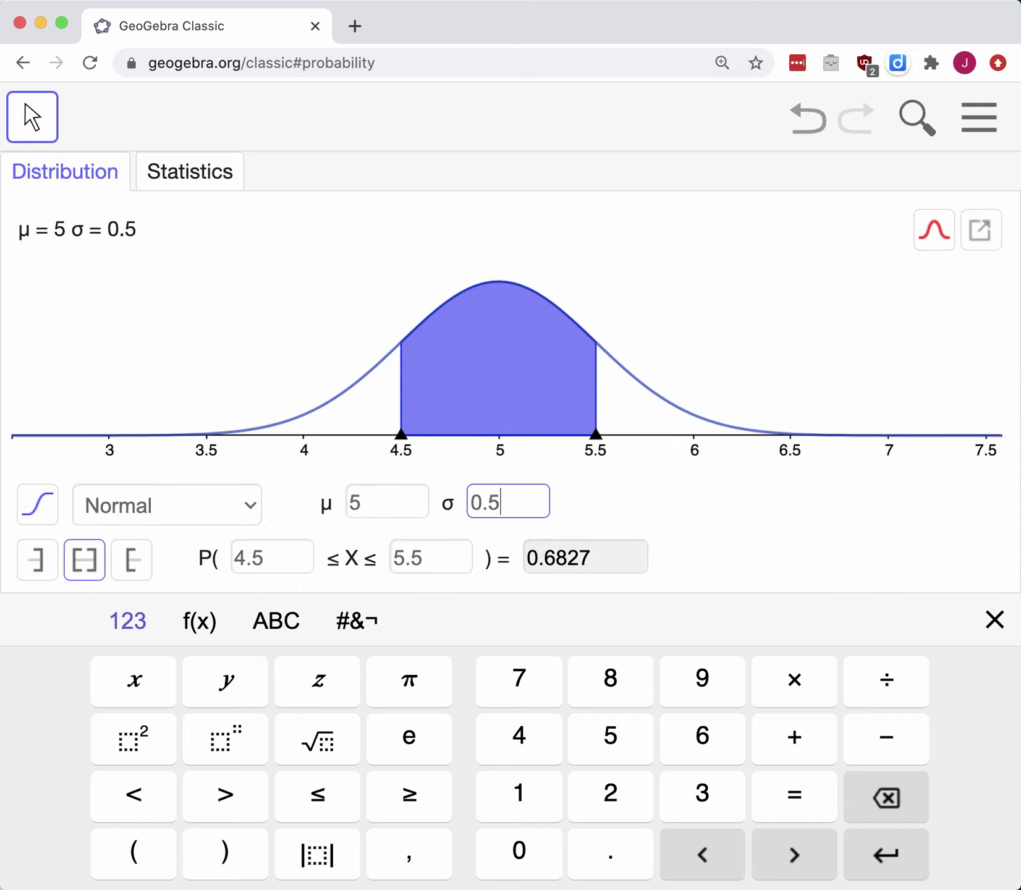
click(994, 619)
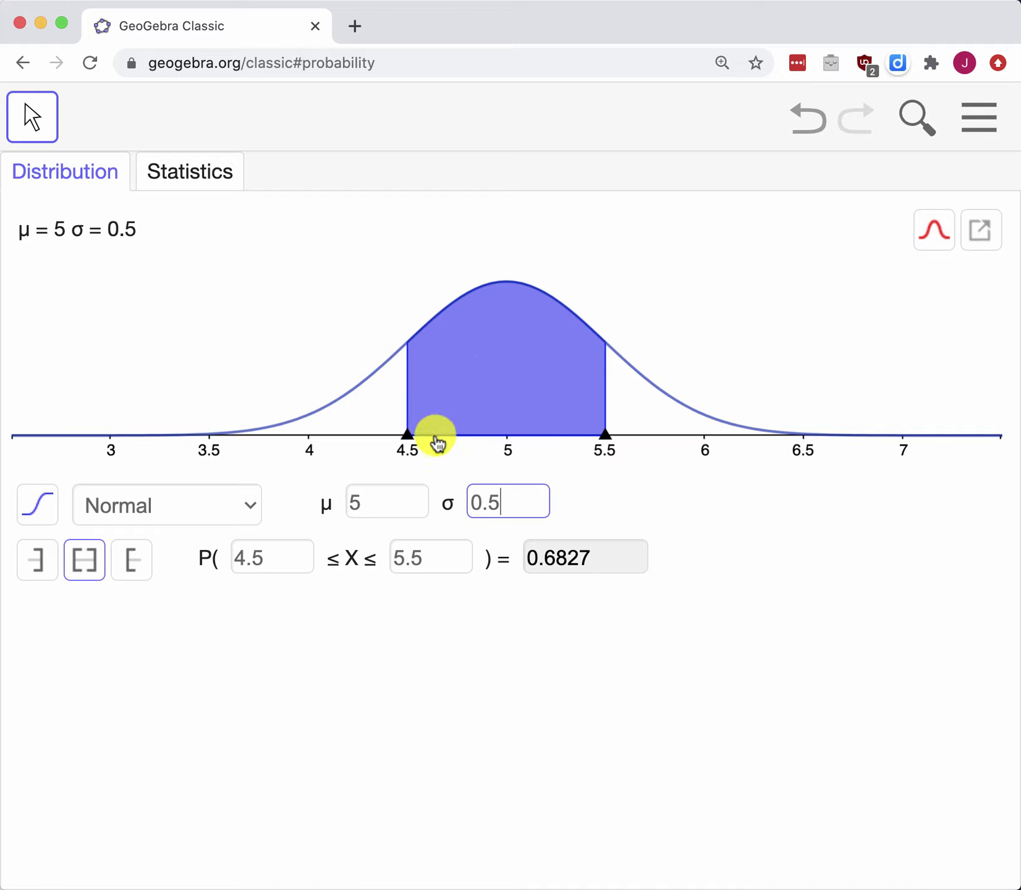
Move the interval's lower marker to about 4.10 and its upper marker to about 5.74 on the graph
click(407, 440)
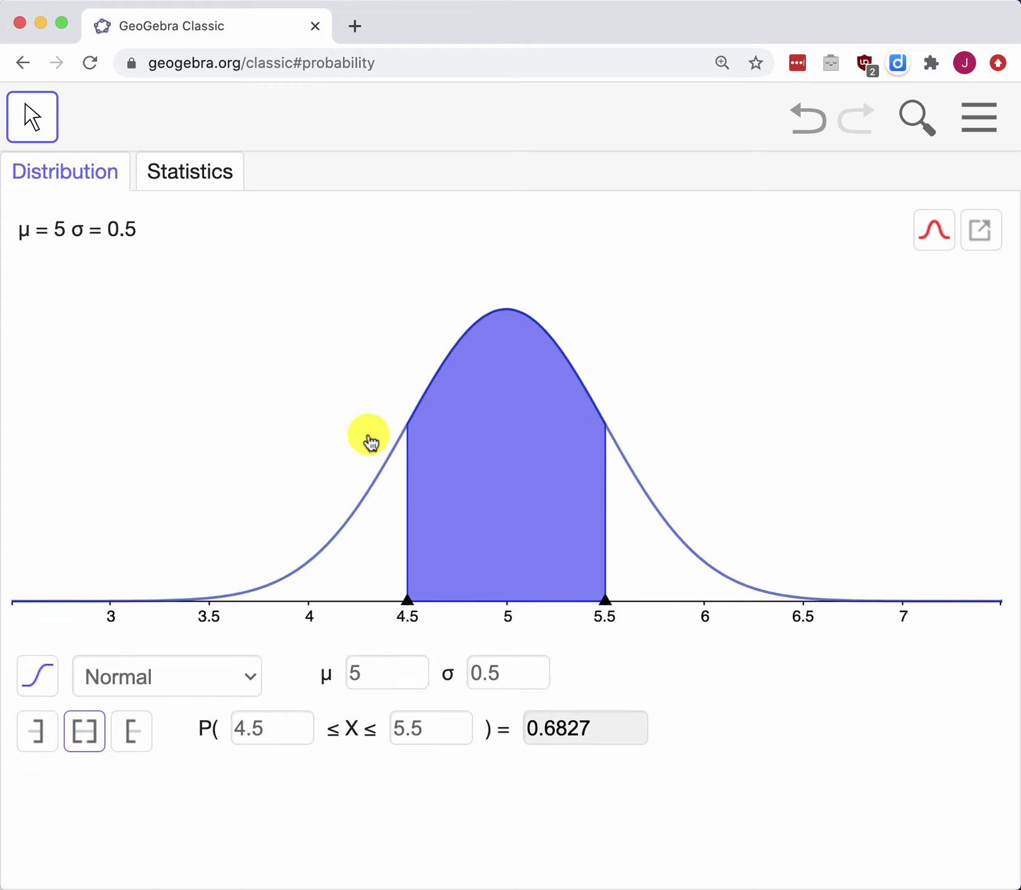
drag(406, 602, 329, 605)
mouse_move(604, 602)
mouse_down()
mouse_move(676, 609)
mouse_move(654, 609)
mouse_up()
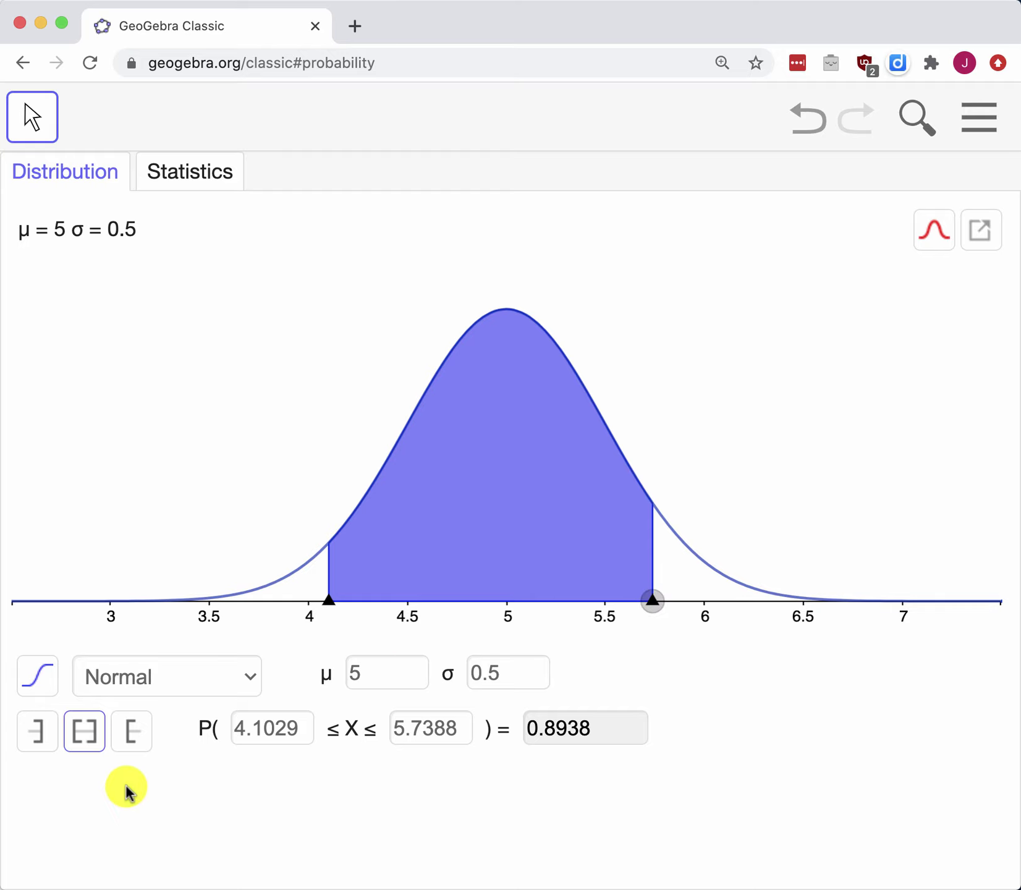
Reset the two-sided interval and cycle the probability type through left-tailed to right-tailed at 5.5
click(85, 741)
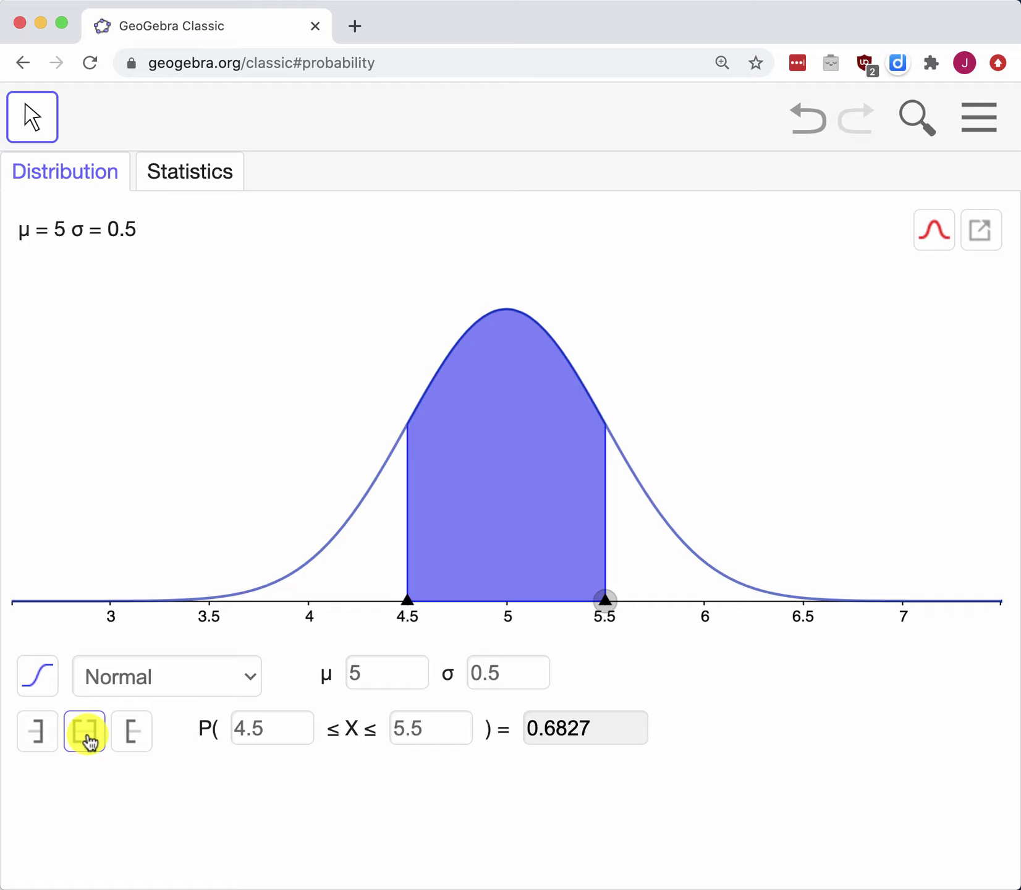
click(37, 741)
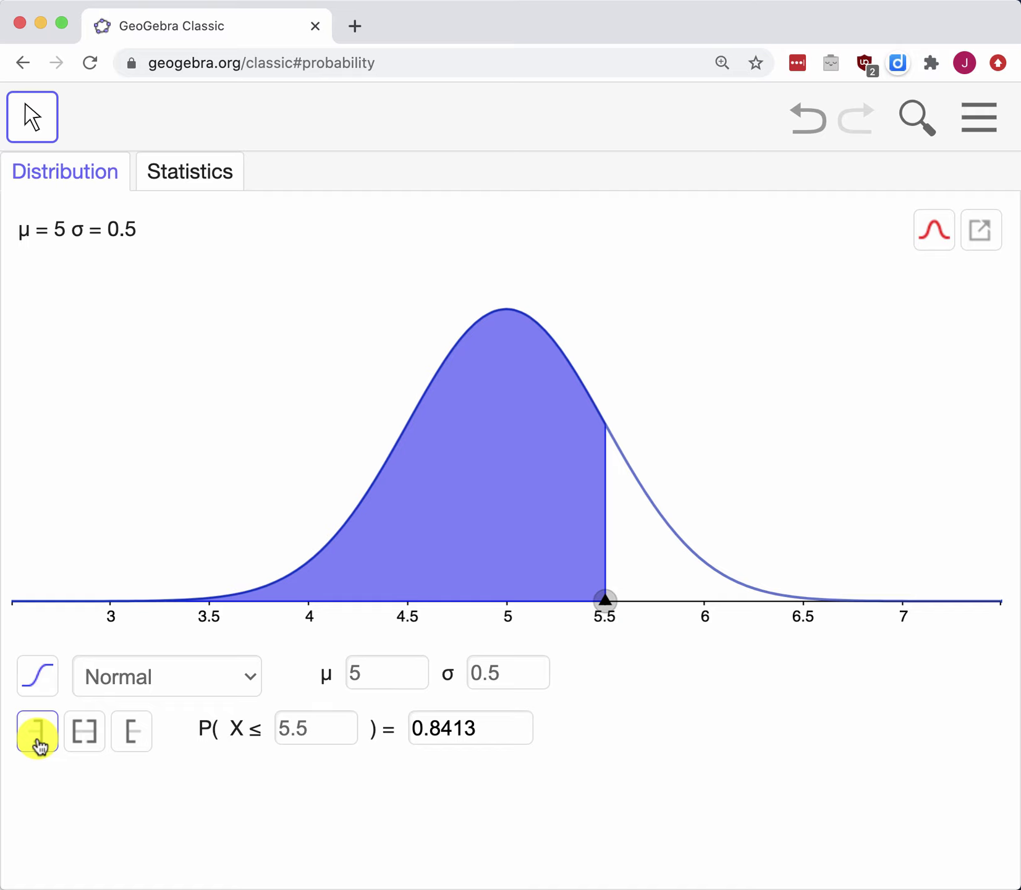
click(128, 745)
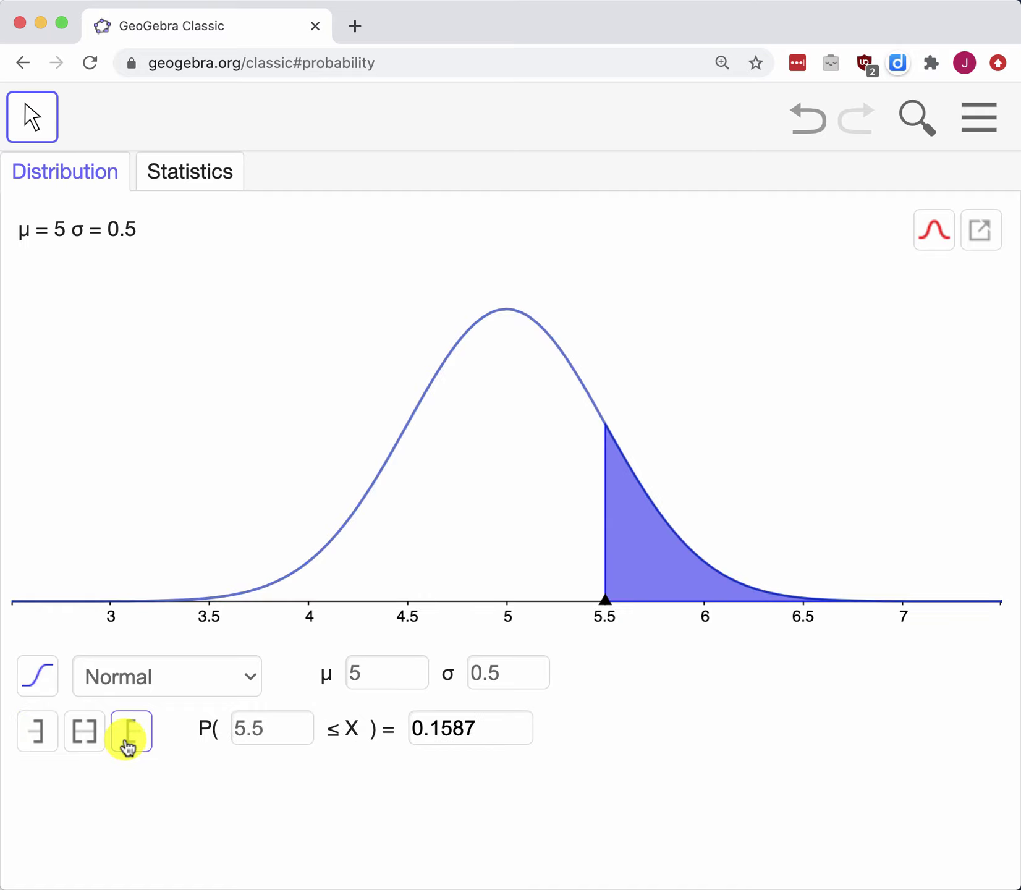
Set the normal distribution's mean to 0 and its standard deviation to 1
click(390, 667)
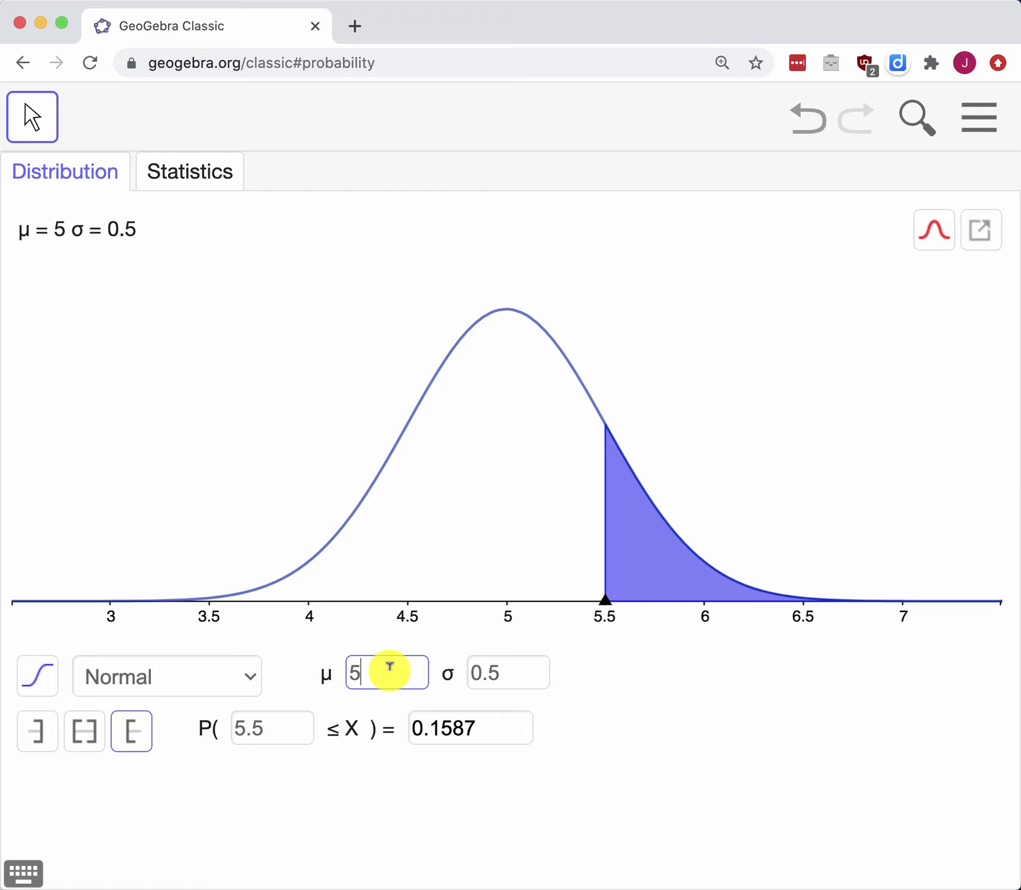
key(BackSpace)
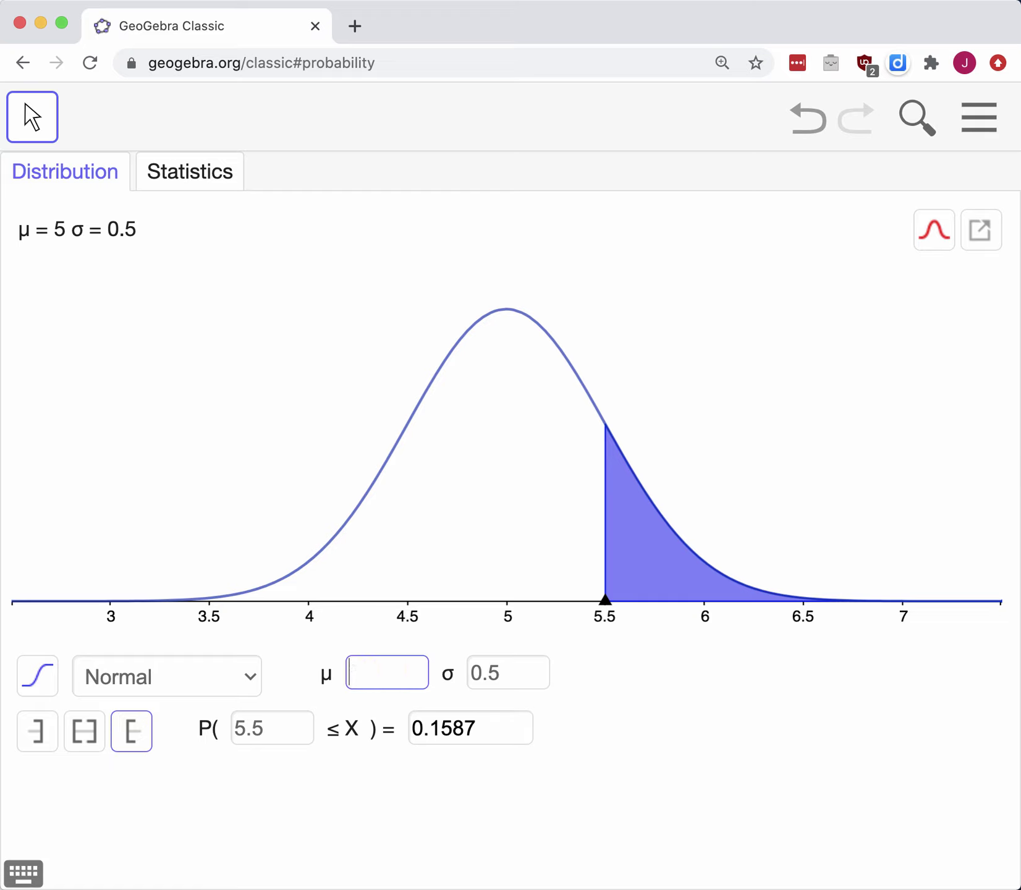
text(0)
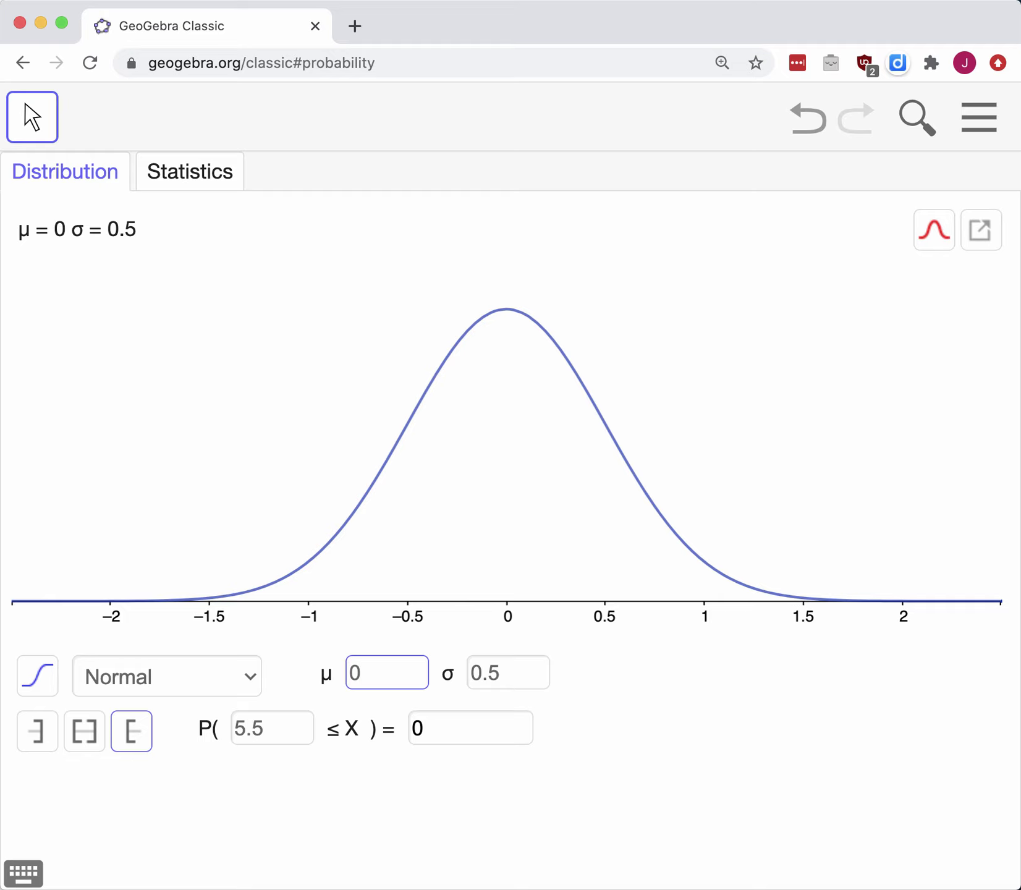
click(520, 665)
key(BackSpace)
key(BackSpace)
key(BackSpace)
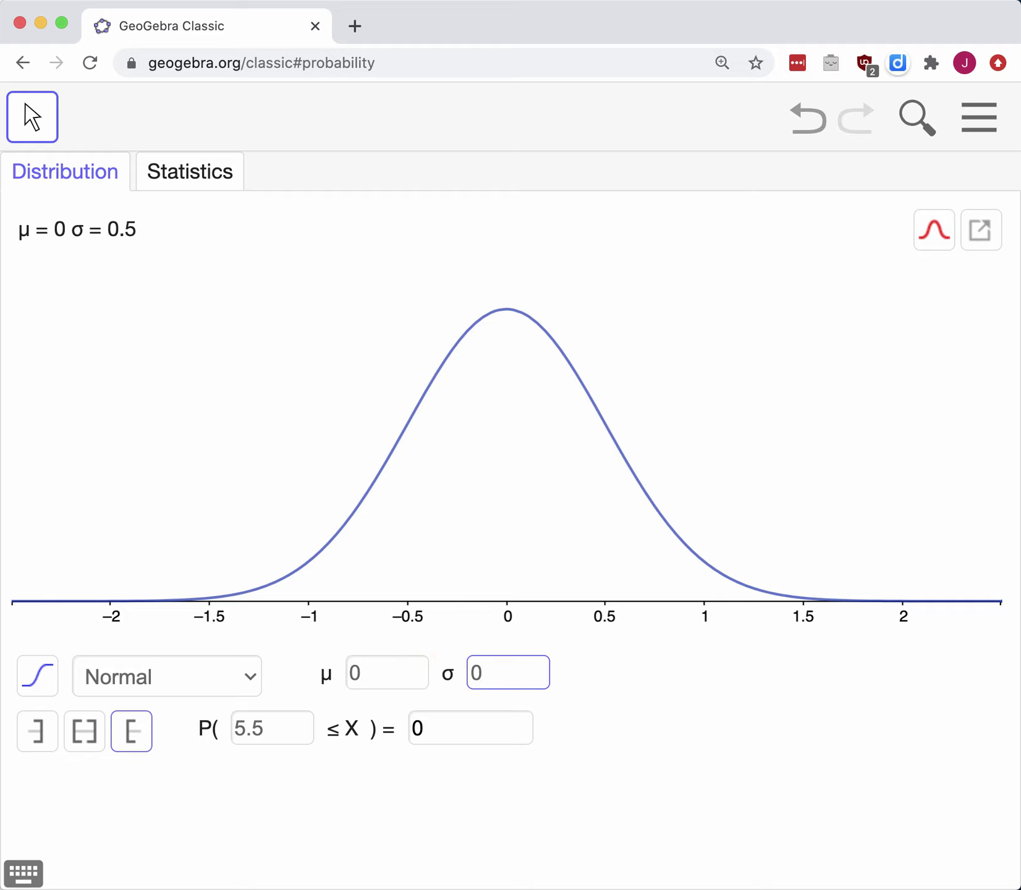
text(1)
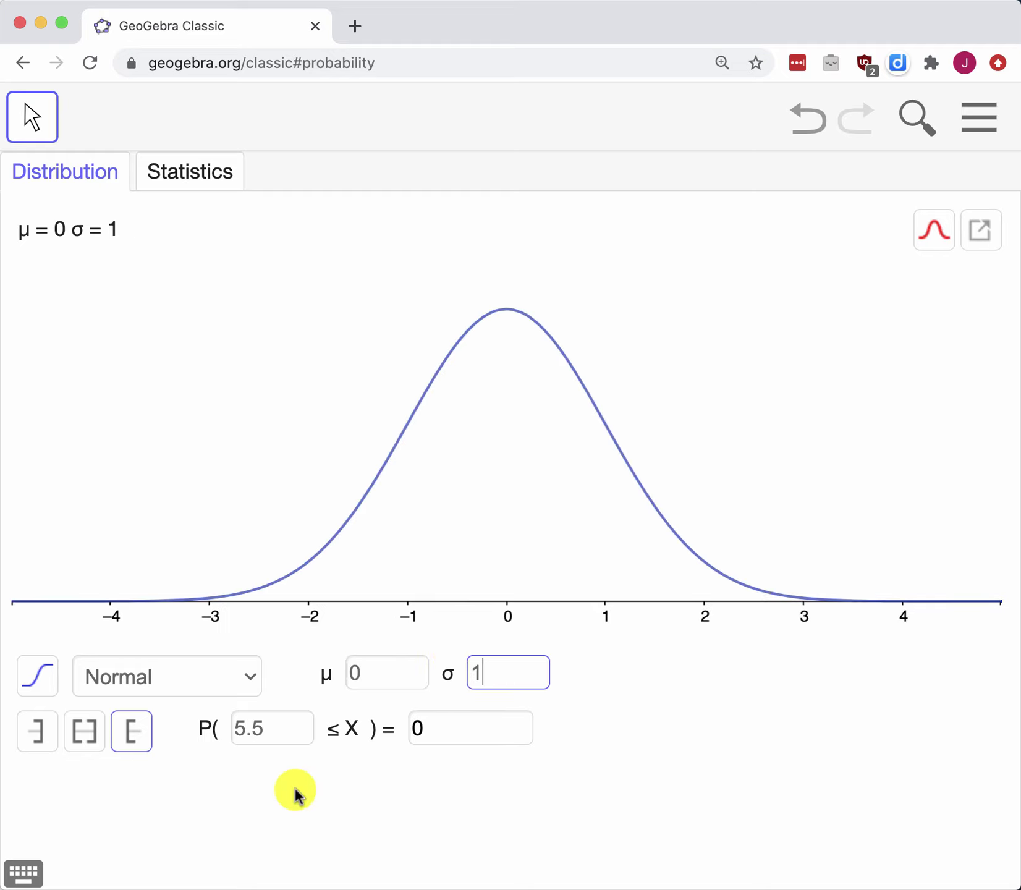
Switch to the two-sided interval probability for X between -1 and 1
click(85, 735)
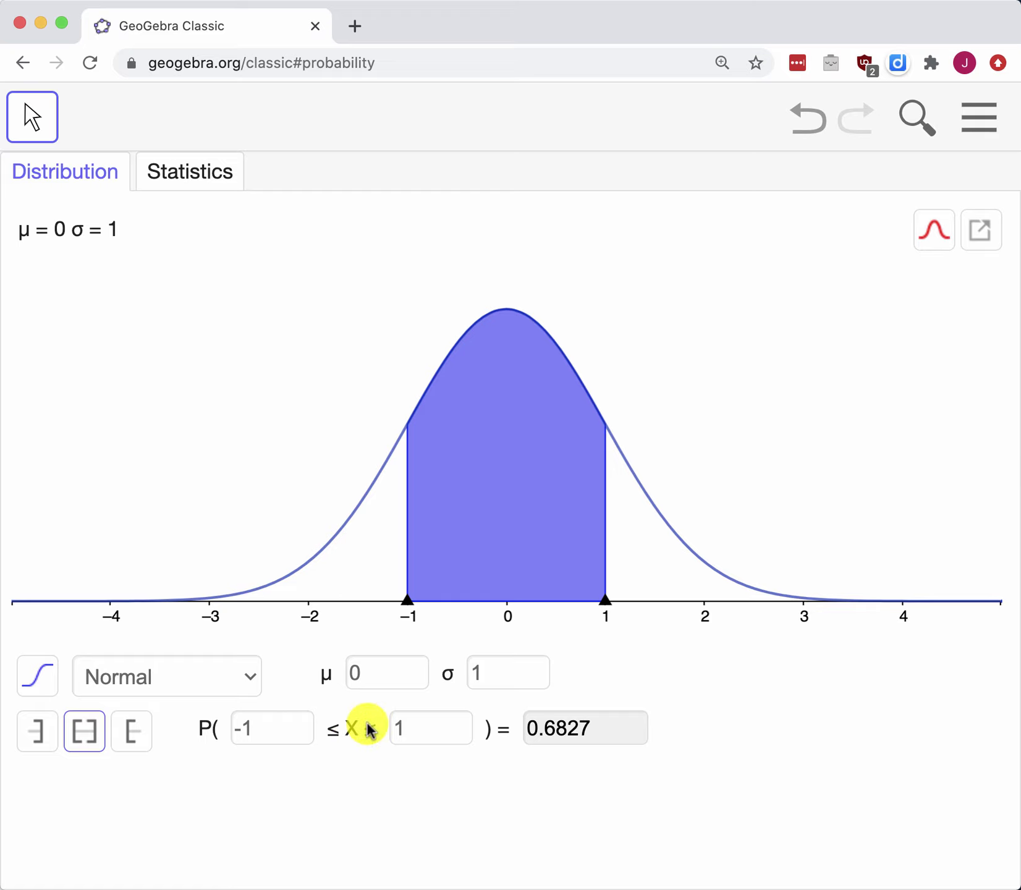
click(275, 721)
click(424, 725)
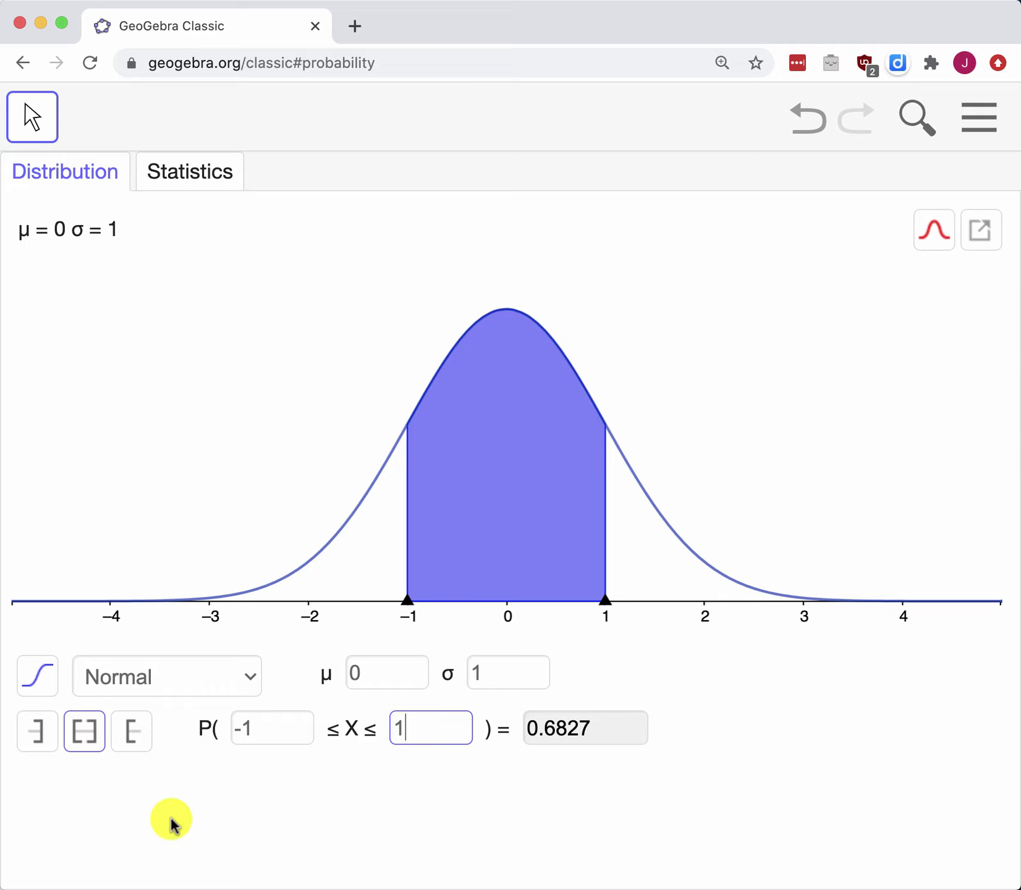
Switch to the left-tailed probability and set its upper bound to exactly -2
click(38, 734)
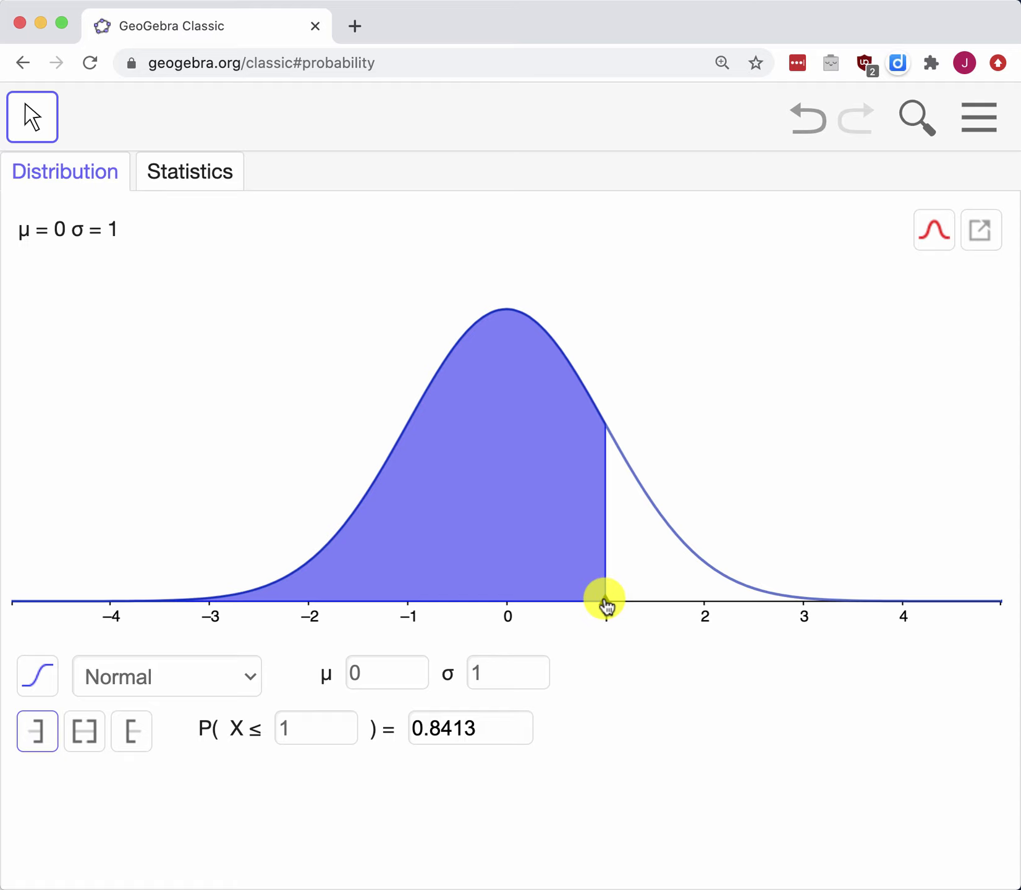
mouse_move(606, 605)
mouse_down()
mouse_move(471, 590)
mouse_move(313, 601)
mouse_up()
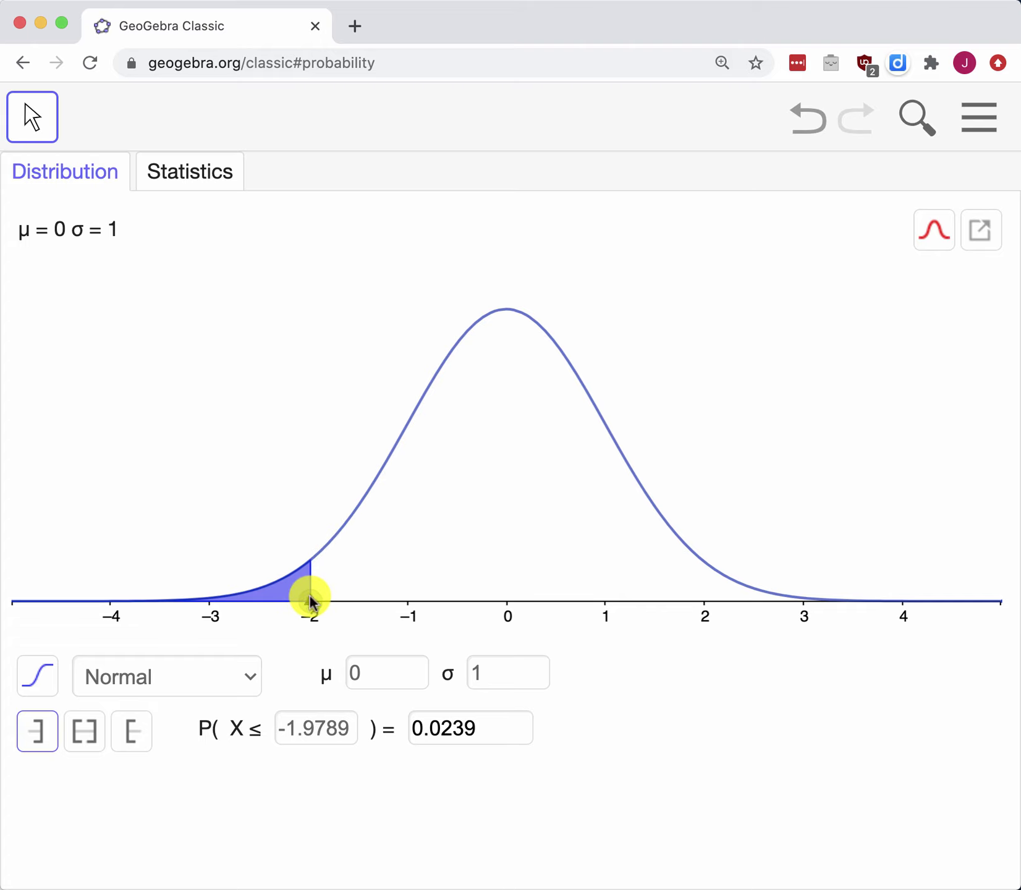
click(280, 727)
drag(280, 727, 361, 736)
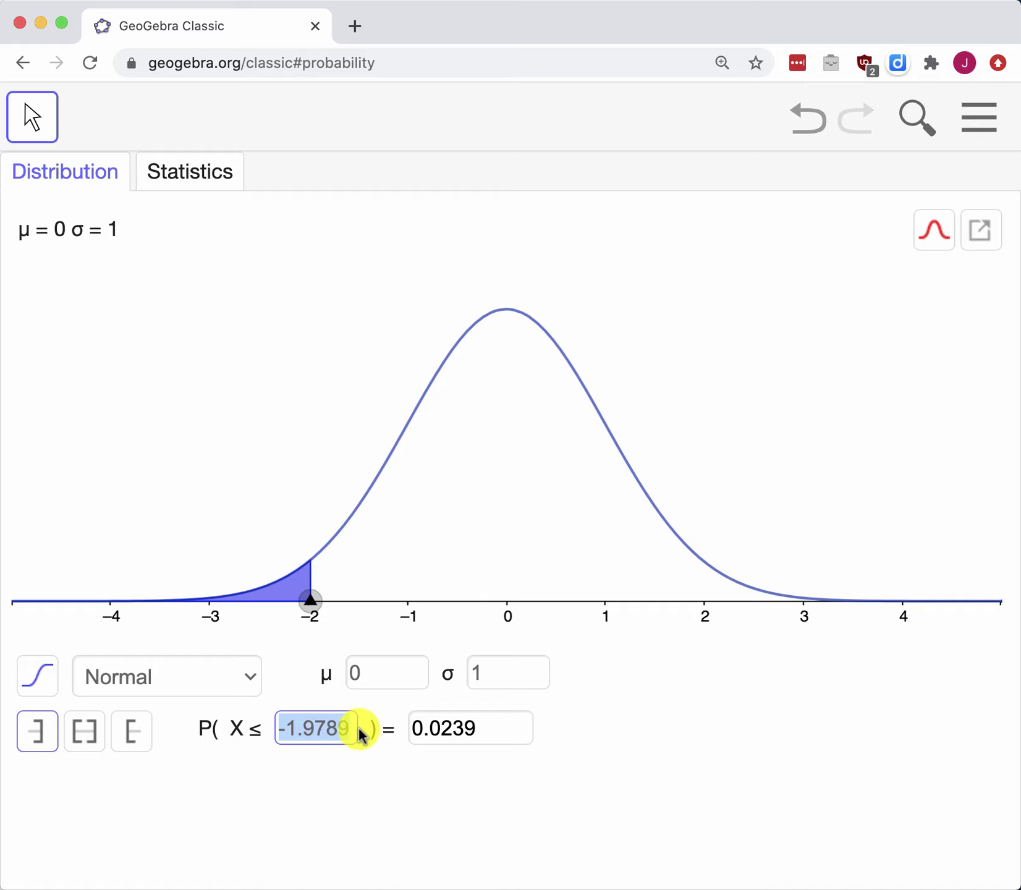
text(-2)
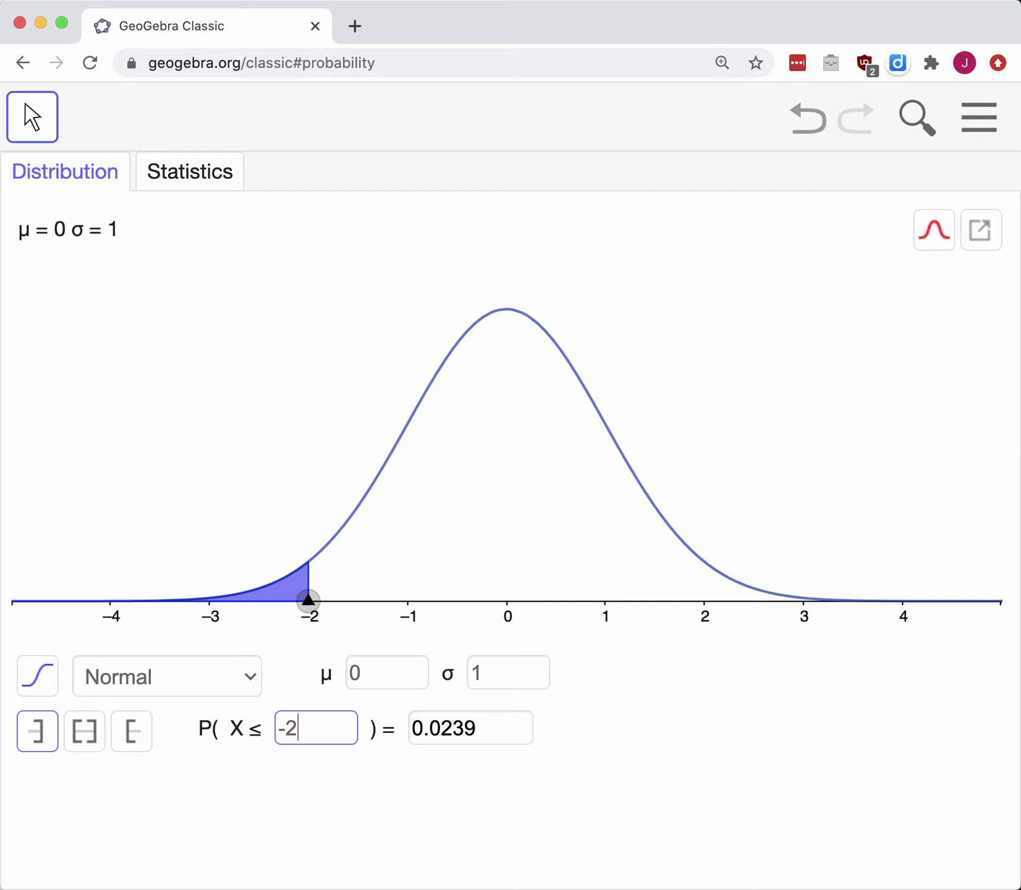
key(Return)
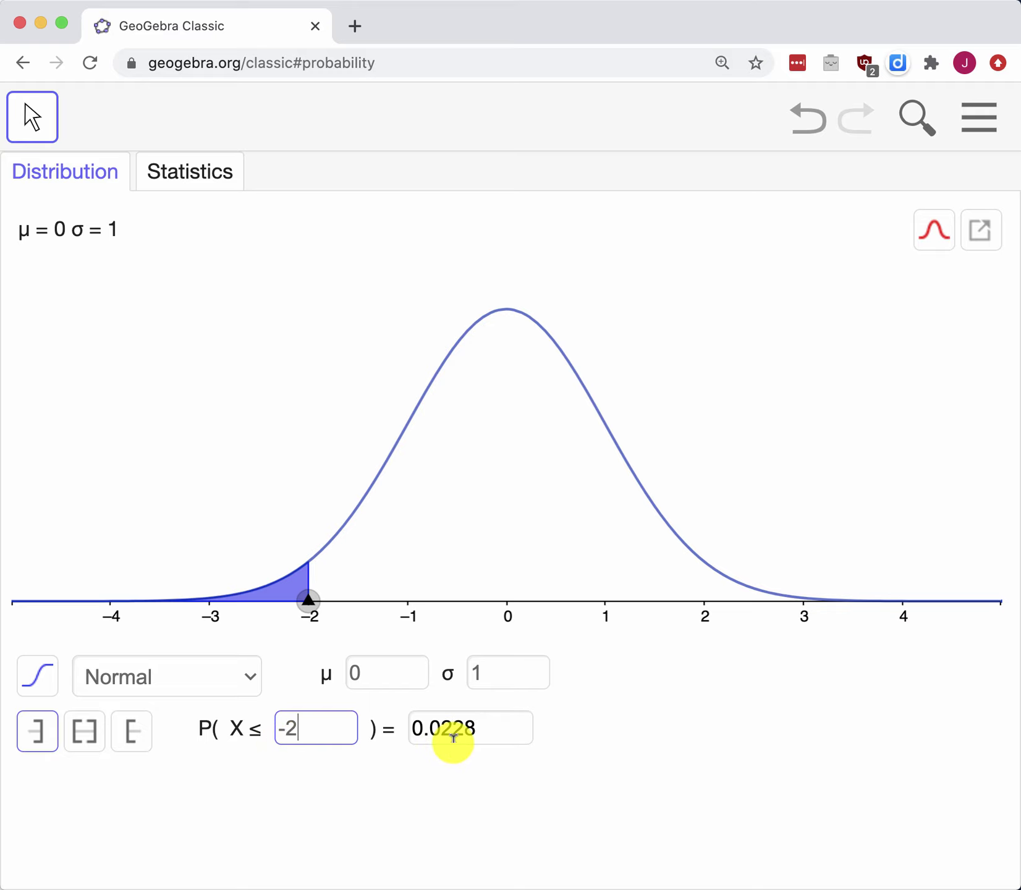
Switch to the right-tailed probability and set the tail area to .10 to find the matching cutoff
click(475, 744)
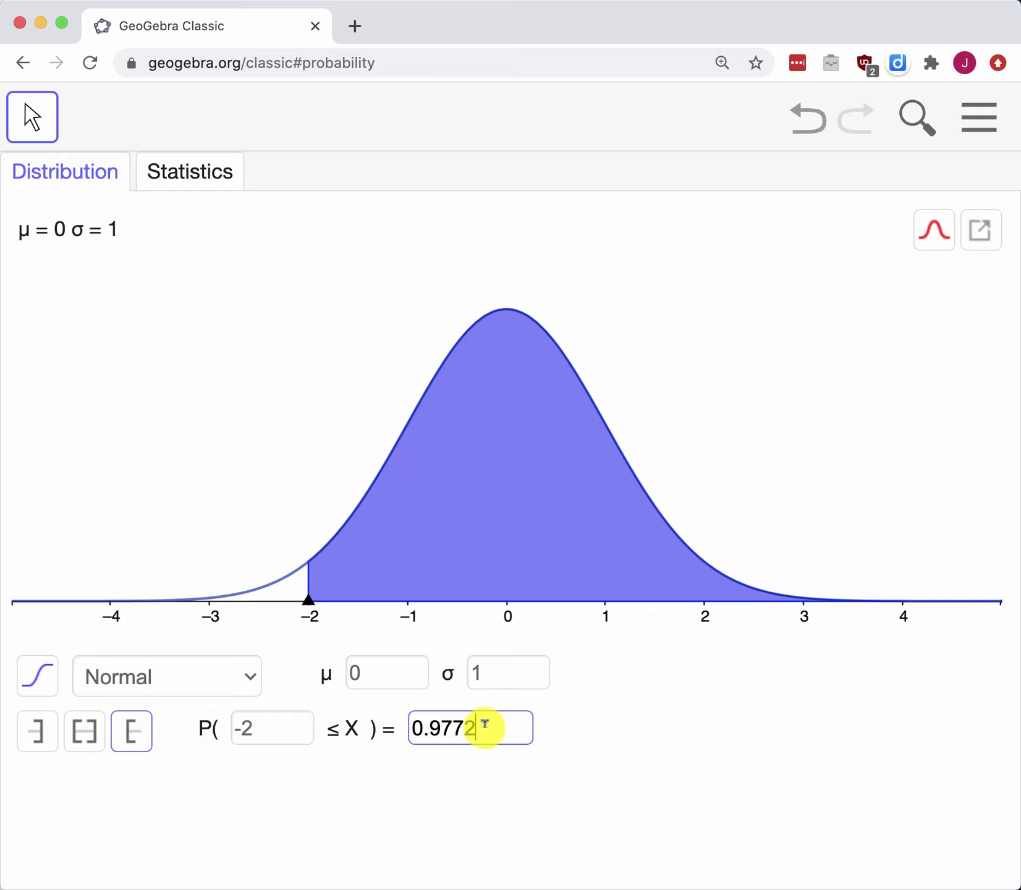
drag(487, 717, 394, 727)
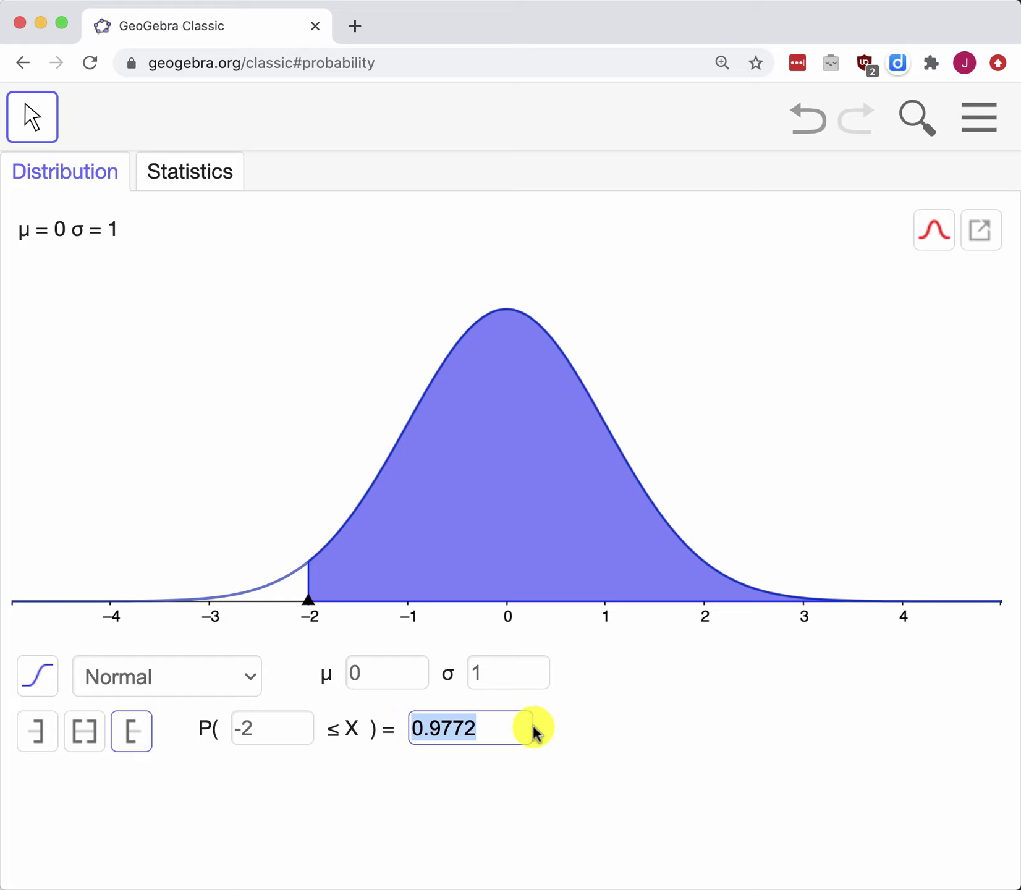
text(.1)
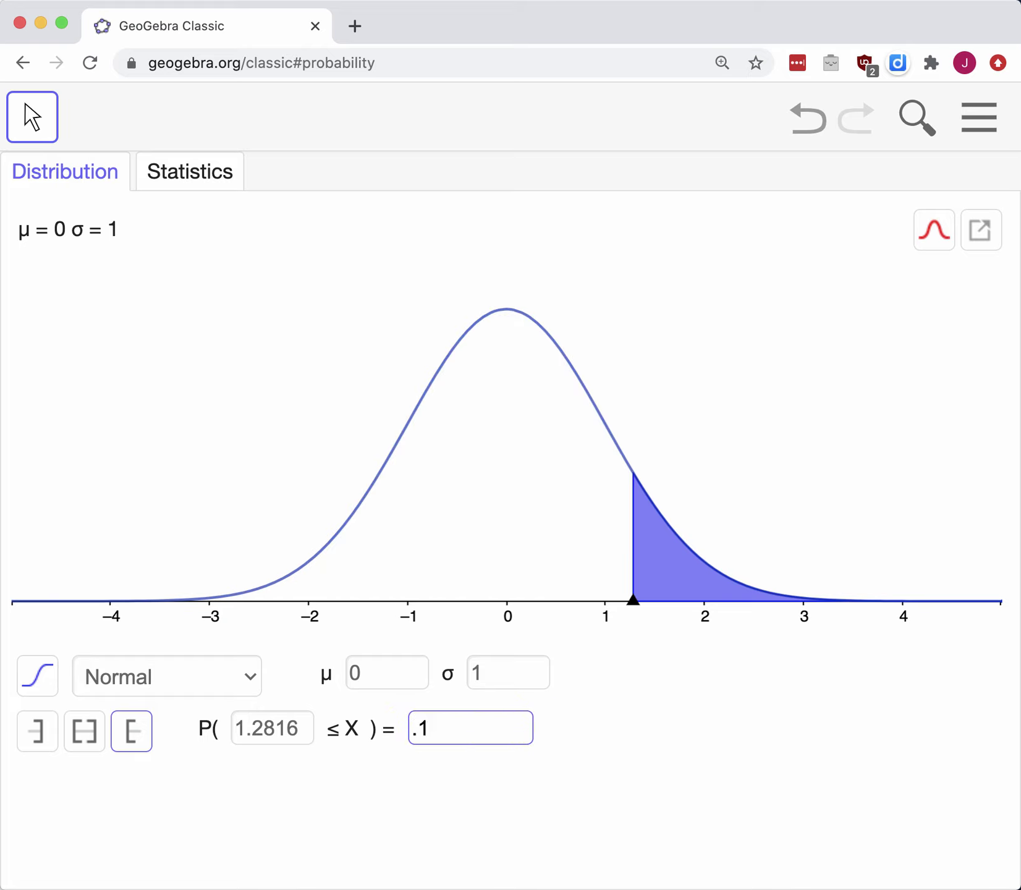
text(0)
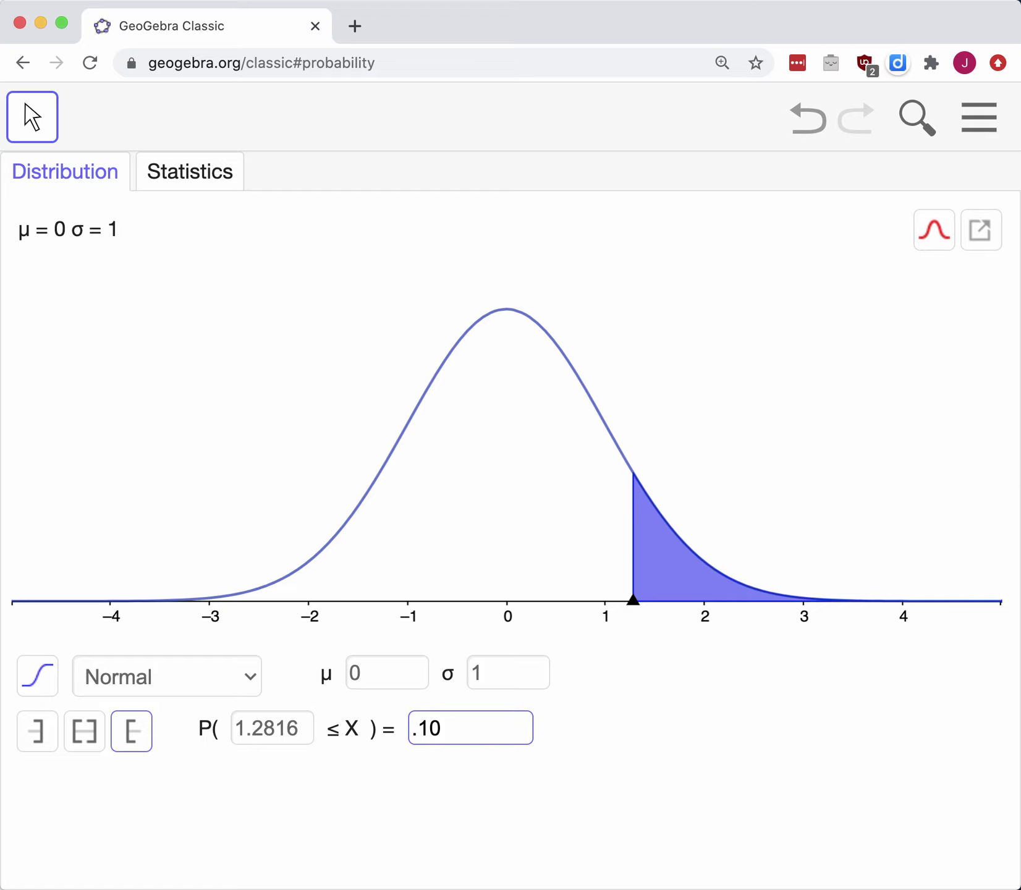